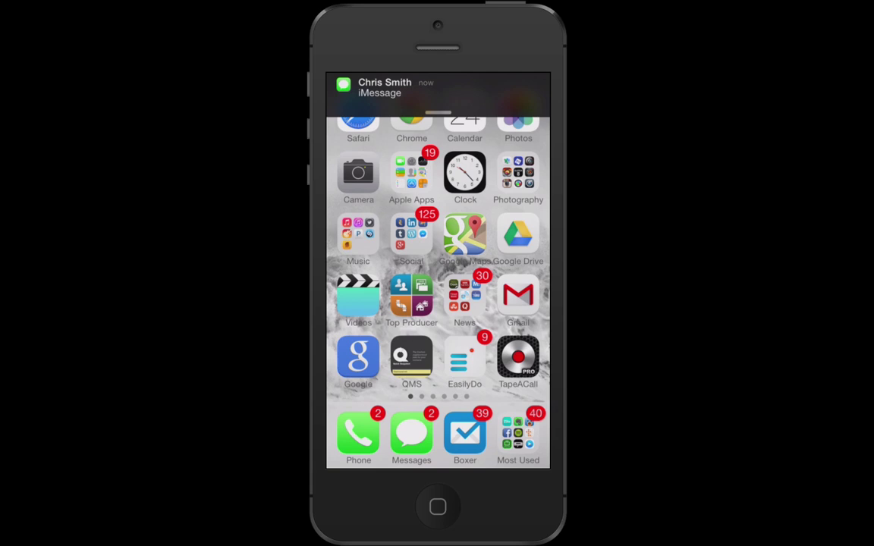
# Launch the EasilyDo app from its home screen icon
pyautogui.click(464, 358)
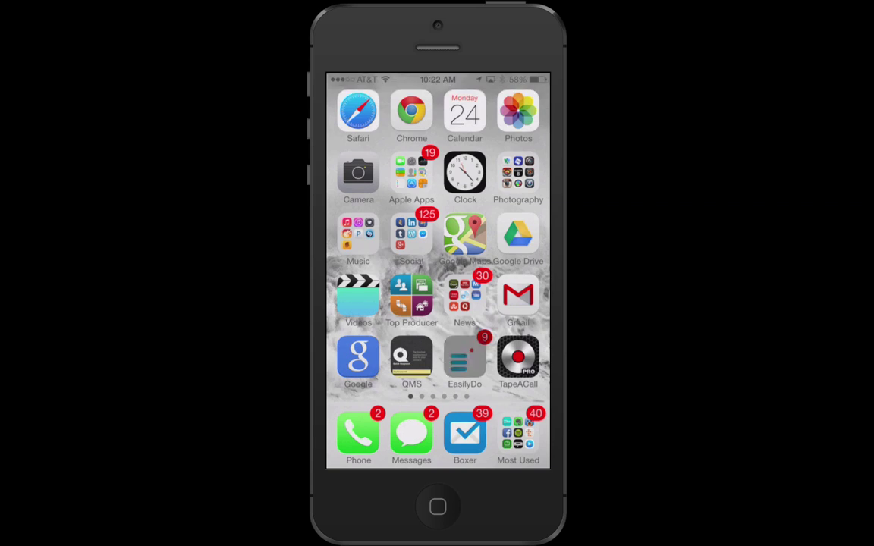